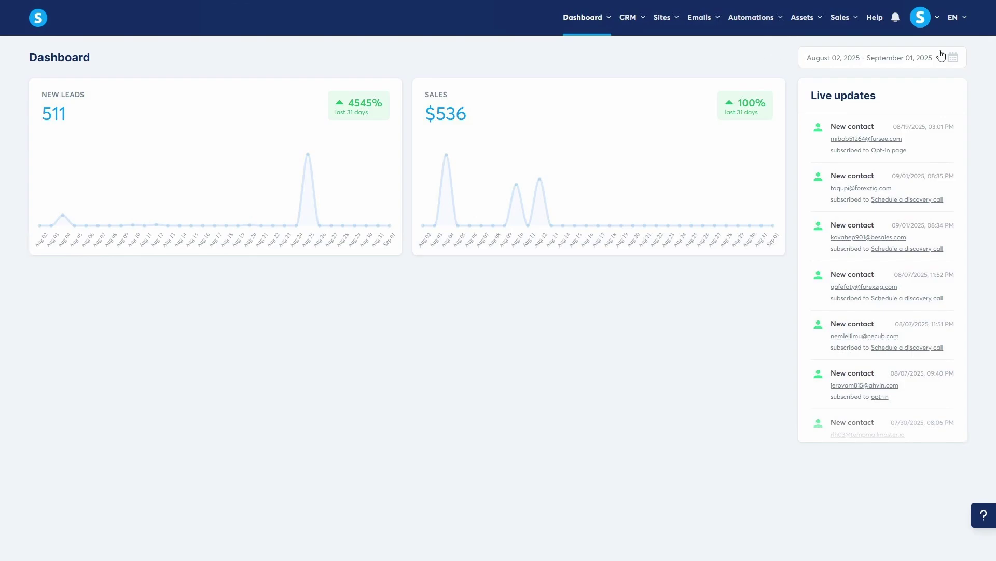
# Create a subaccount named 'Second brand' with subdomain second-brand from the Subaccounts list
pyautogui.click(922, 19)
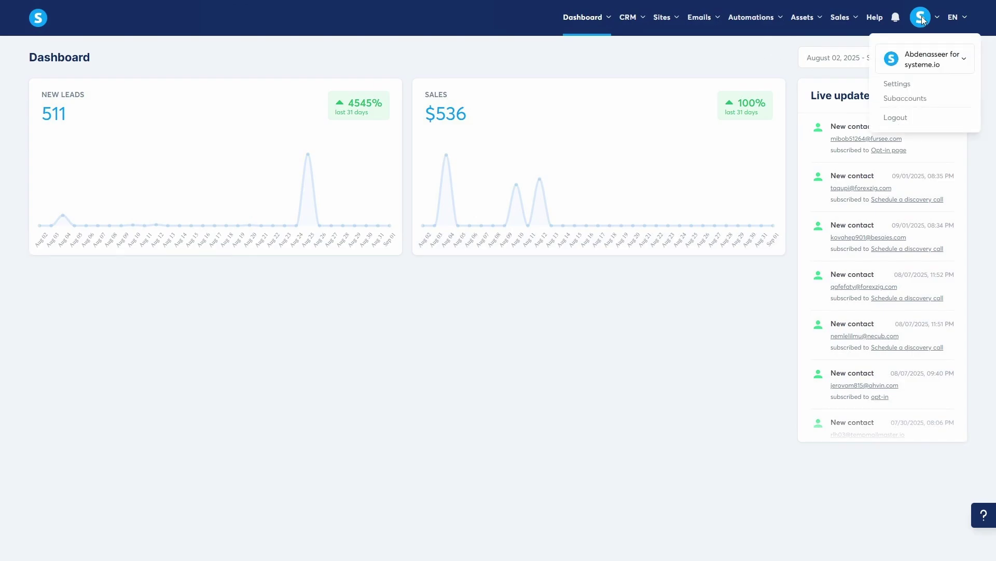
pyautogui.click(918, 101)
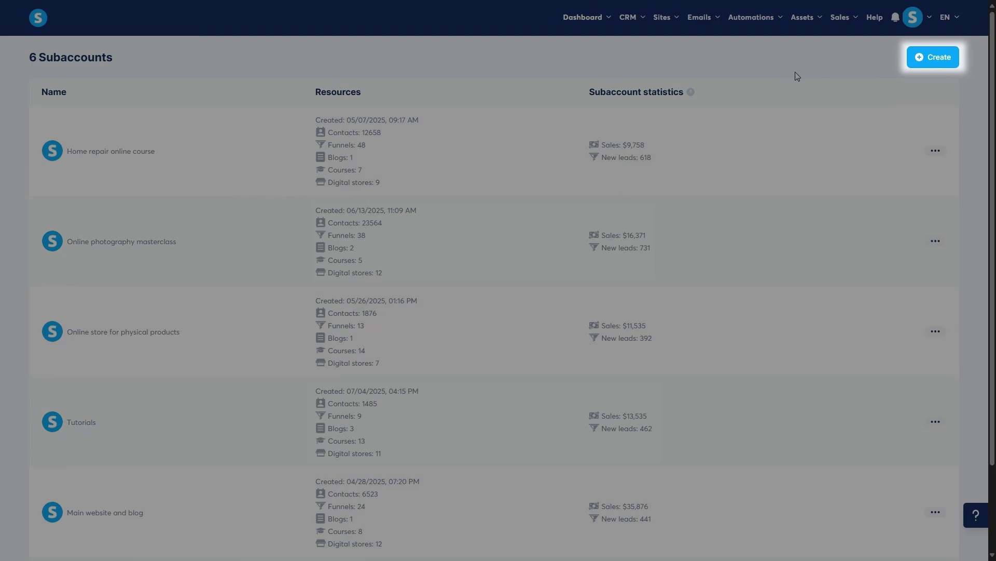
pyautogui.click(921, 60)
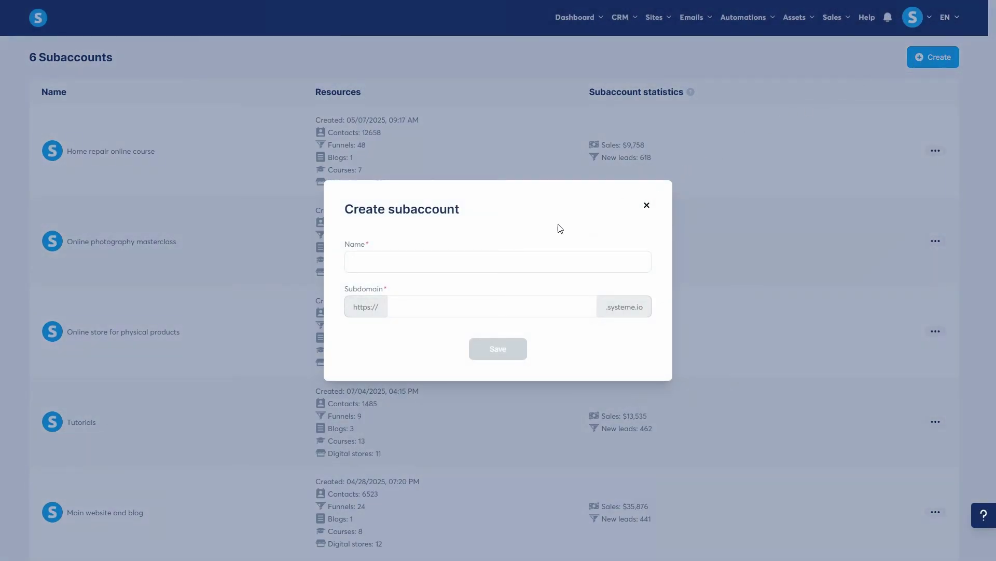
pyautogui.click(533, 257)
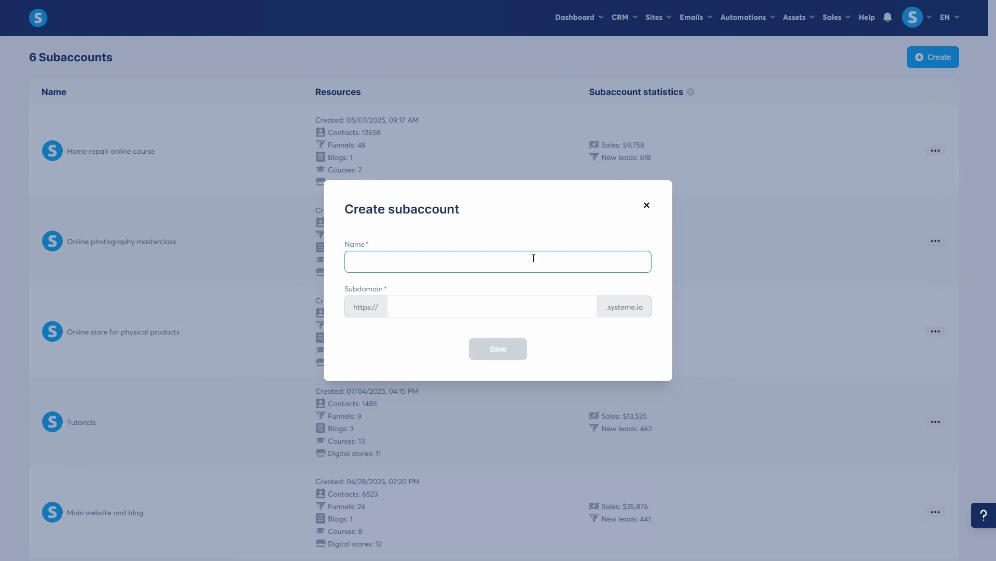
pyautogui.write('Second brand')
pyautogui.click(532, 306)
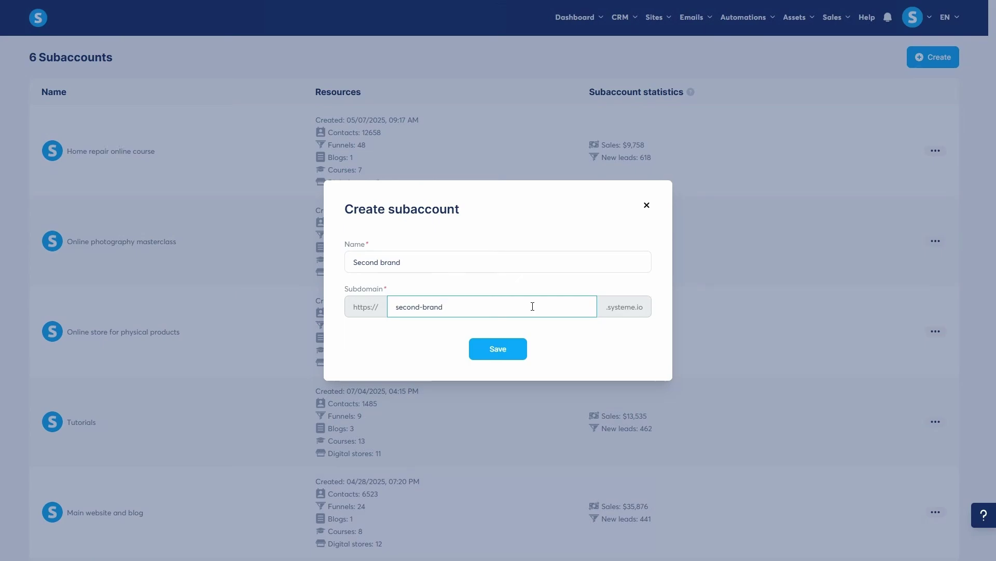
pyautogui.click(502, 350)
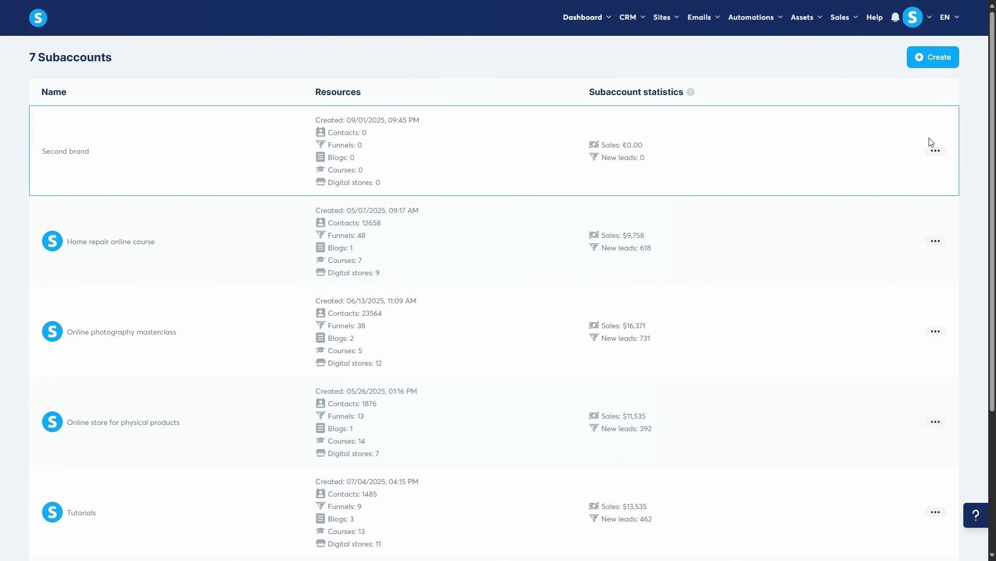
# Log into the Second brand subaccount from its row's actions menu
pyautogui.click(936, 151)
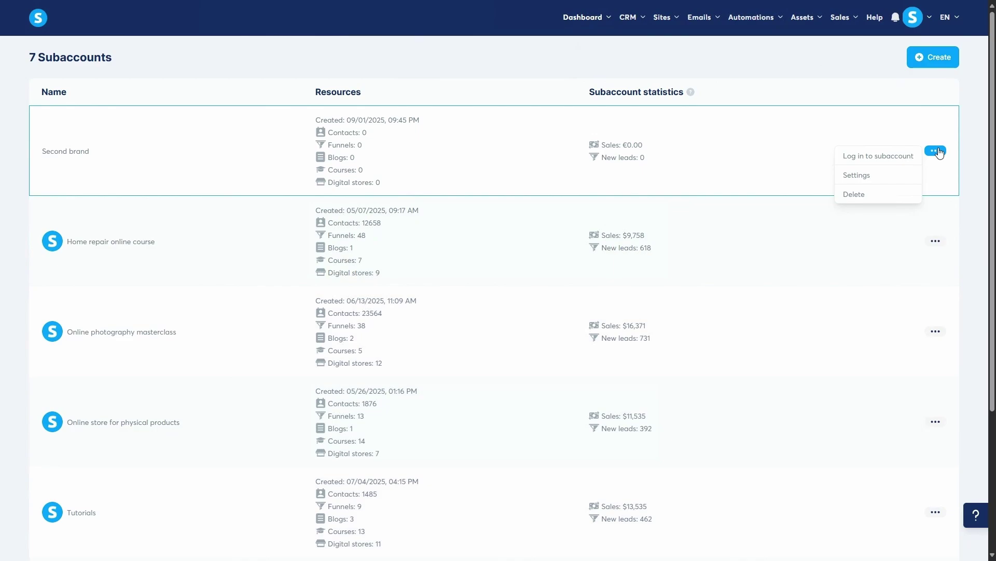
pyautogui.click(891, 156)
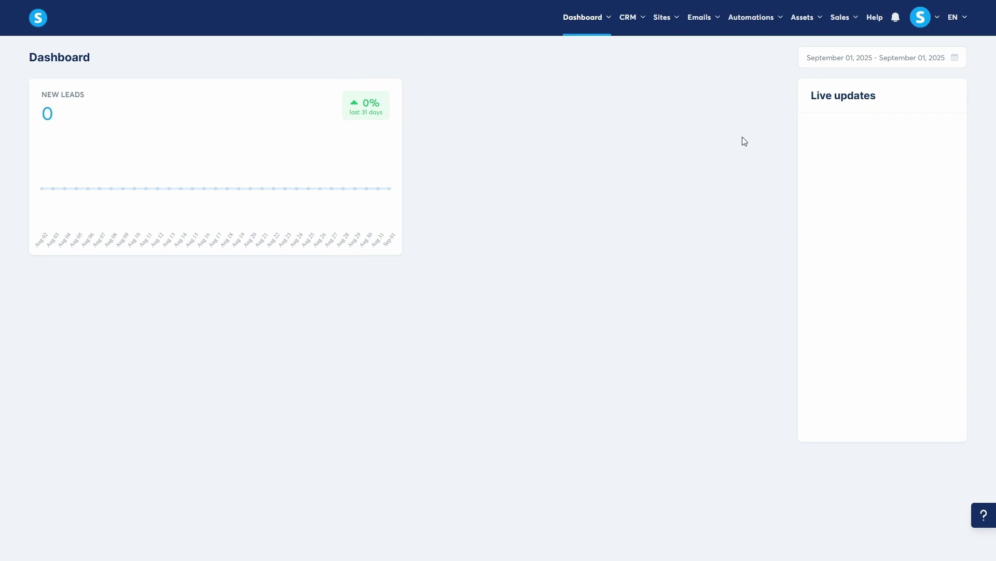
pyautogui.click(924, 20)
# Look over the CRM and neighbouring top menu options in the subaccount
pyautogui.click(633, 19)
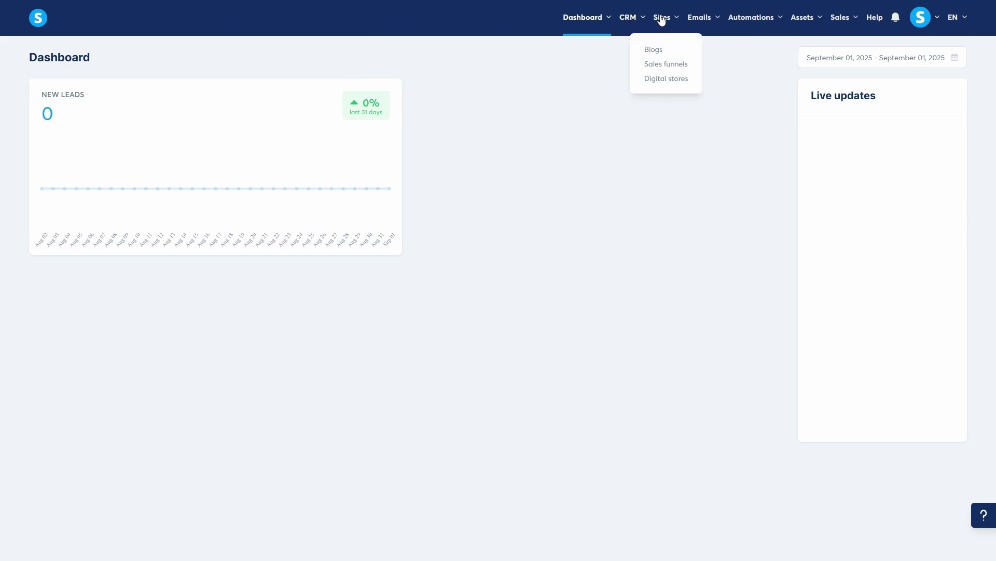
pyautogui.moveTo(696, 21)
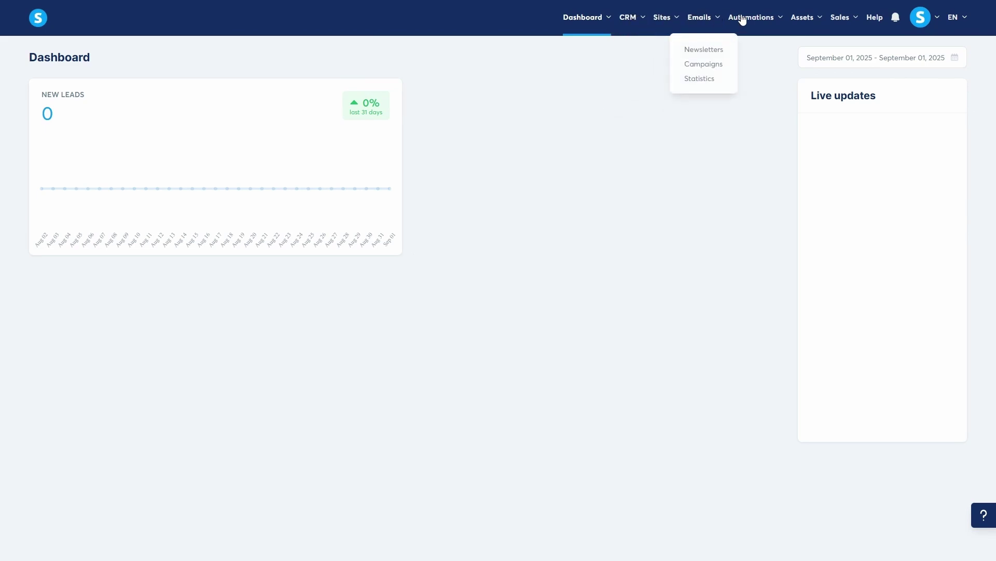
pyautogui.moveTo(743, 20)
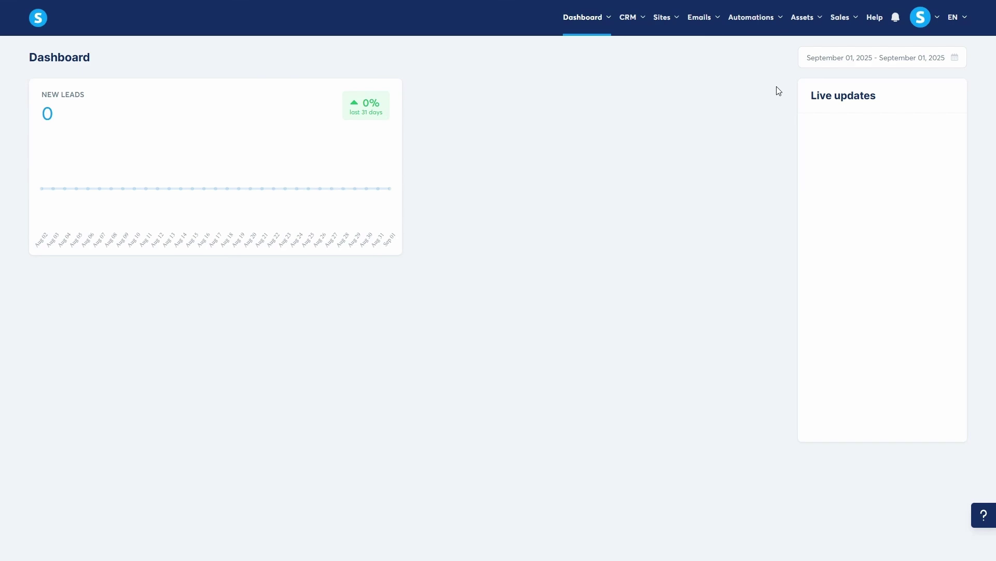
# Switch back to the main brand and return to the seven-subaccount list
pyautogui.moveTo(925, 19)
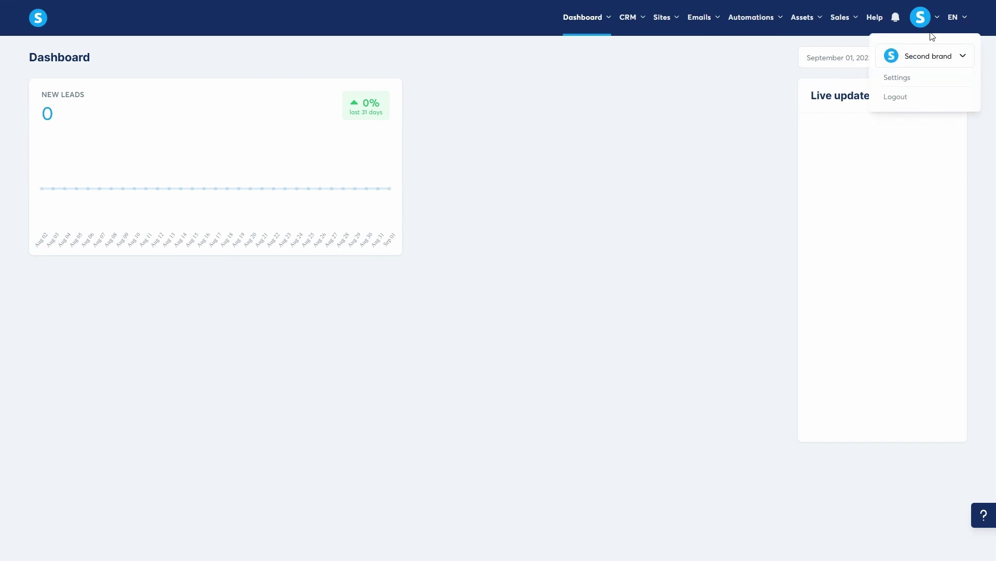
pyautogui.click(940, 57)
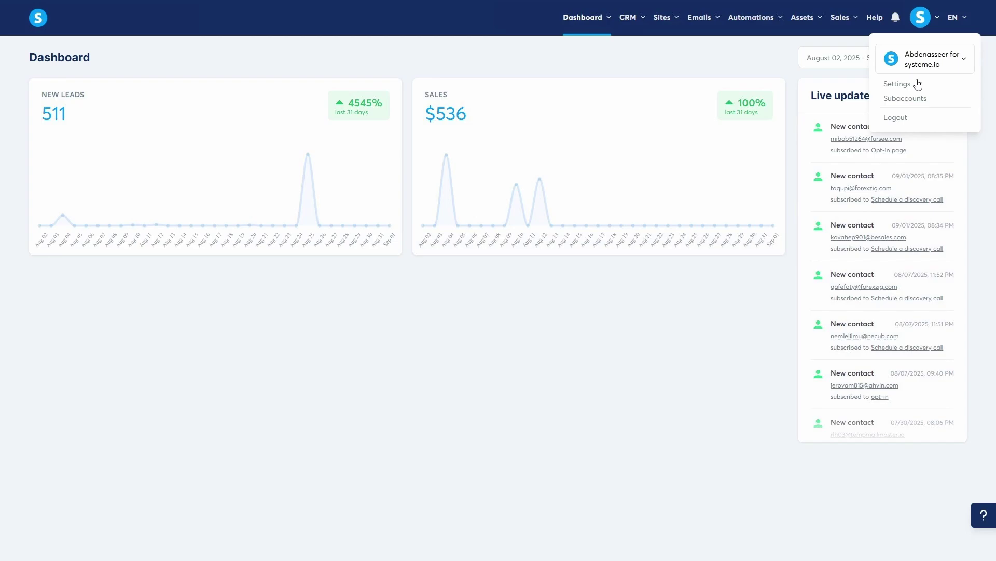
pyautogui.click(912, 102)
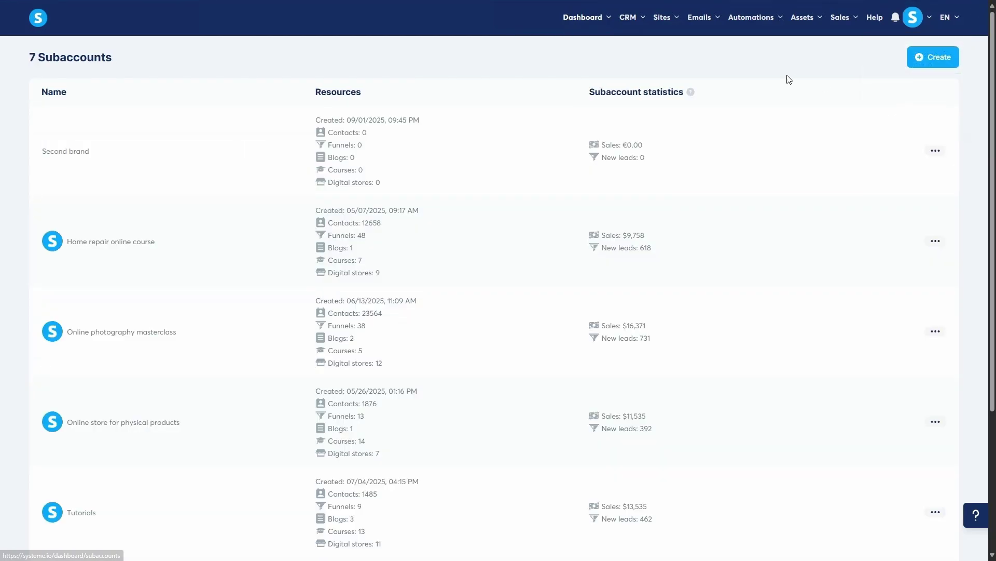
pyautogui.click(943, 155)
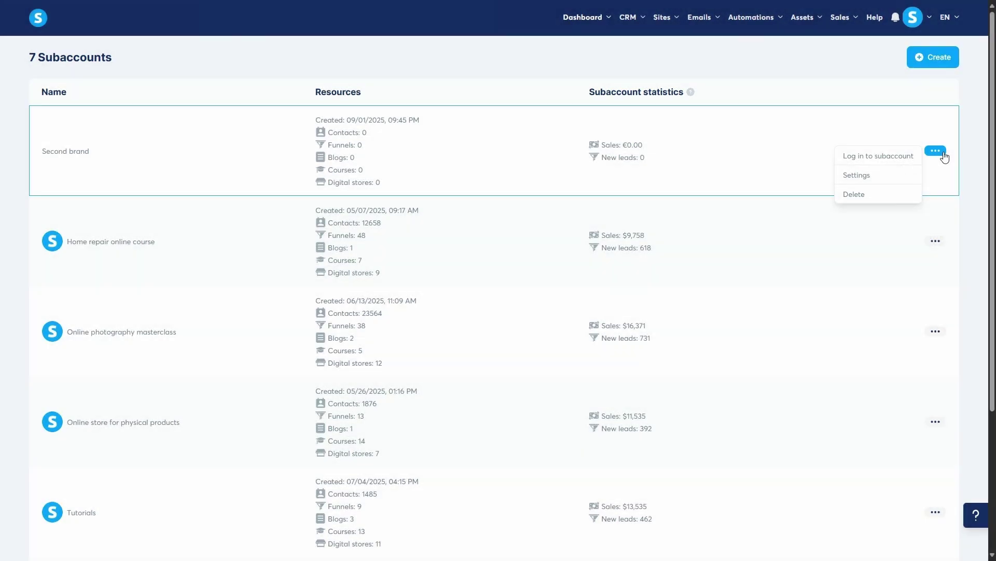
pyautogui.click(944, 153)
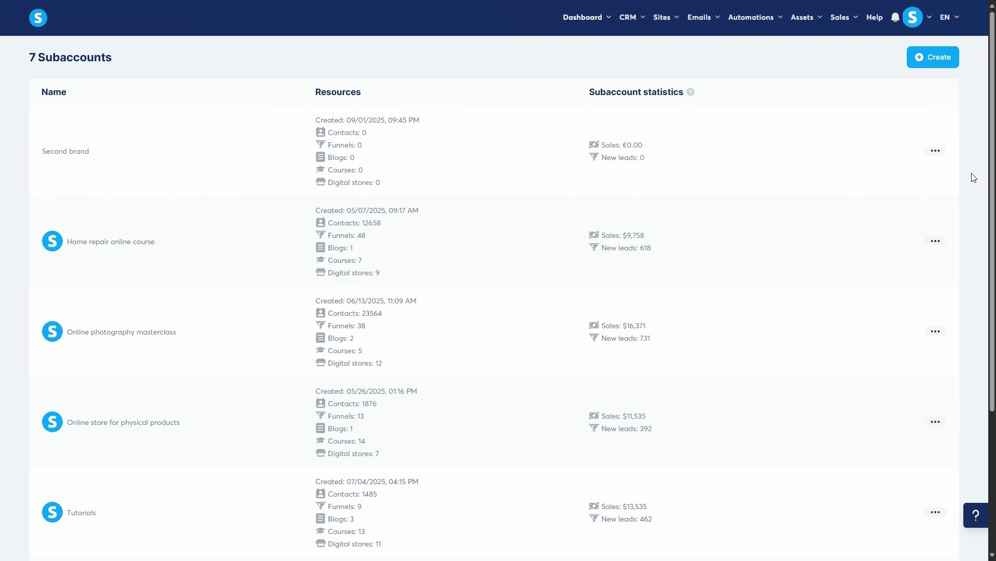
pyautogui.click(935, 150)
pyautogui.click(906, 154)
pyautogui.moveTo(919, 40)
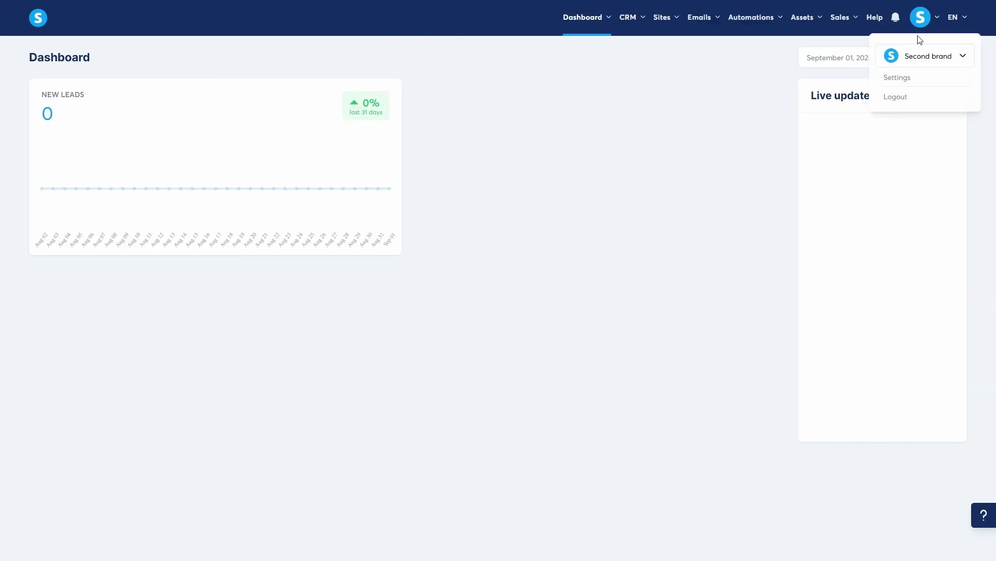
pyautogui.click(911, 76)
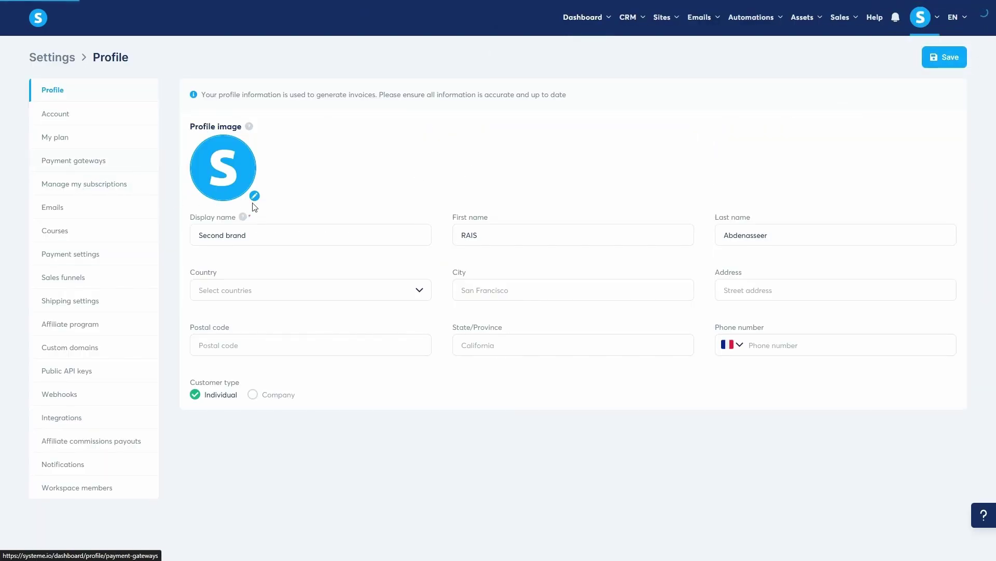
pyautogui.scroll(-3, 807, 305)
pyautogui.scroll(3, 836, 312)
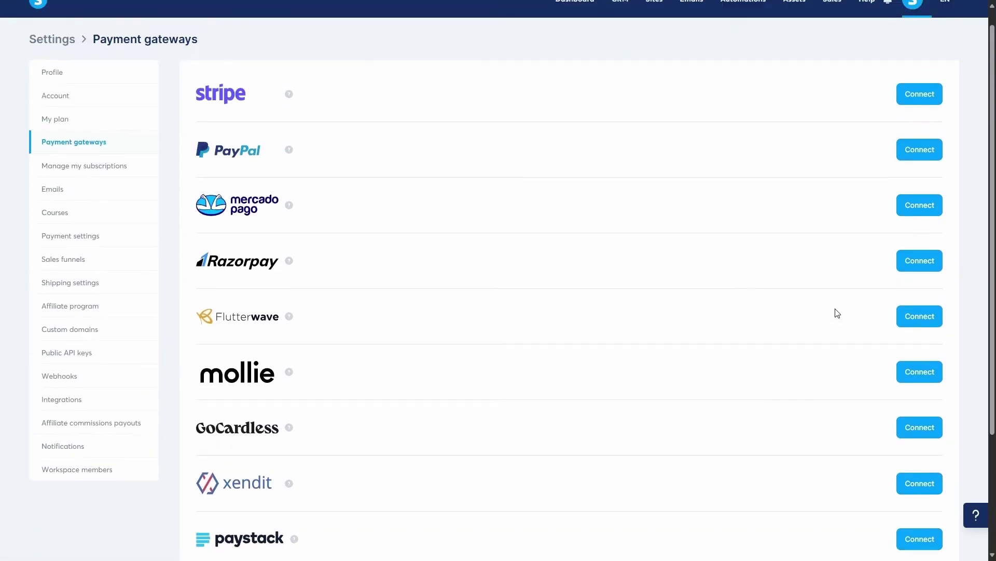
pyautogui.scroll(1, 838, 313)
pyautogui.moveTo(913, 31)
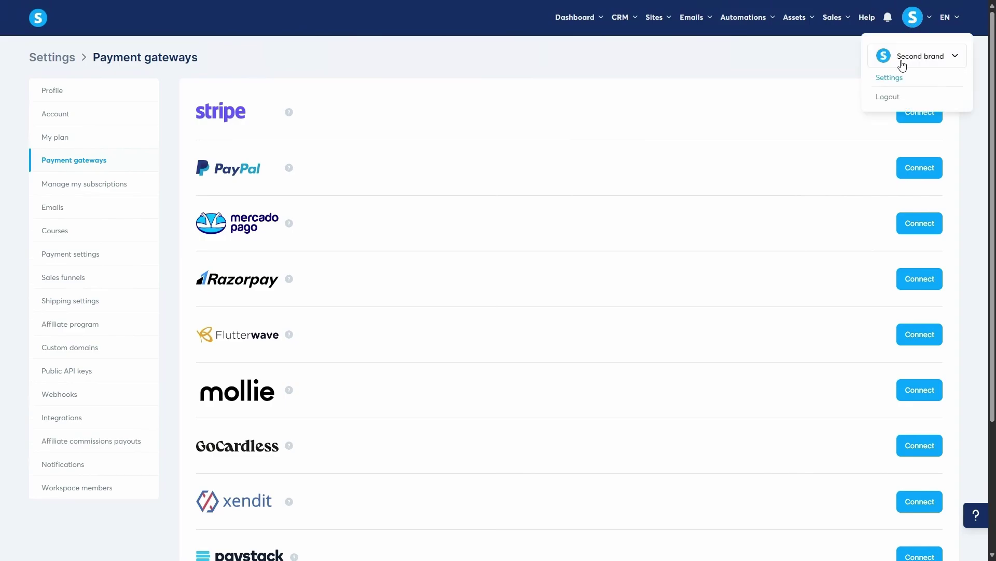
pyautogui.click(903, 57)
pyautogui.click(901, 84)
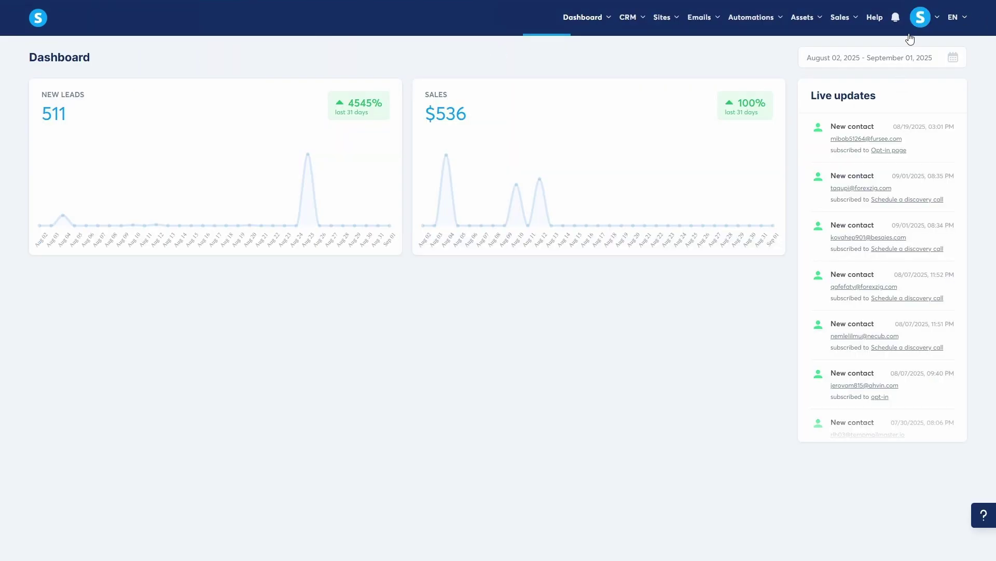
pyautogui.moveTo(910, 38)
pyautogui.click(906, 99)
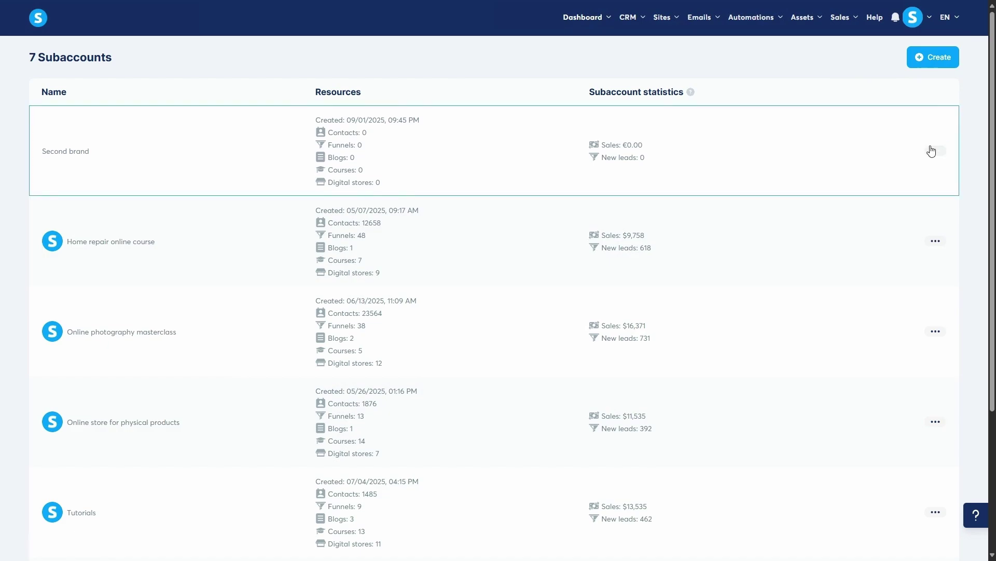
# Log into Second brand and start an invite under Settings > Workspace members
pyautogui.click(932, 151)
pyautogui.click(913, 164)
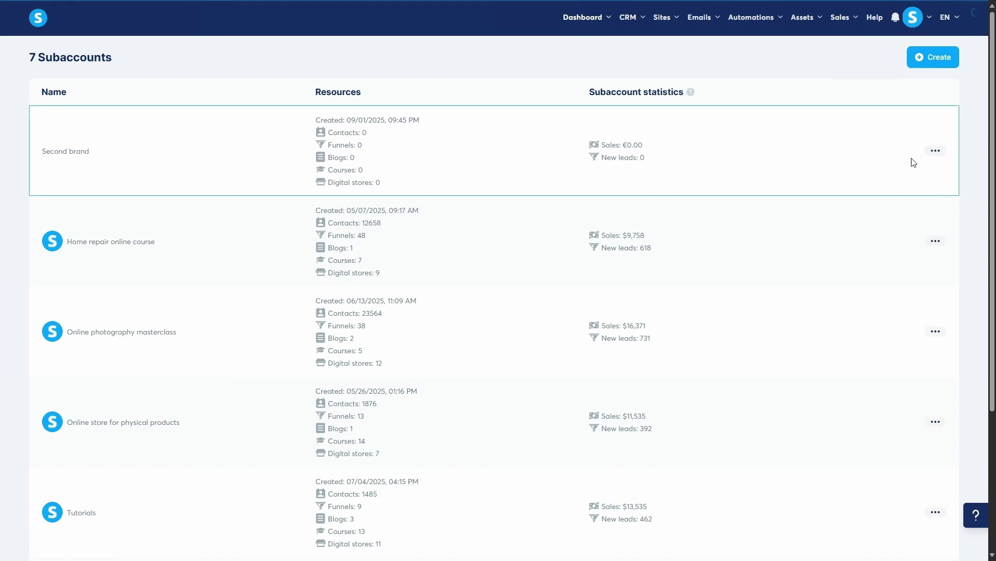
pyautogui.moveTo(922, 20)
pyautogui.click(918, 83)
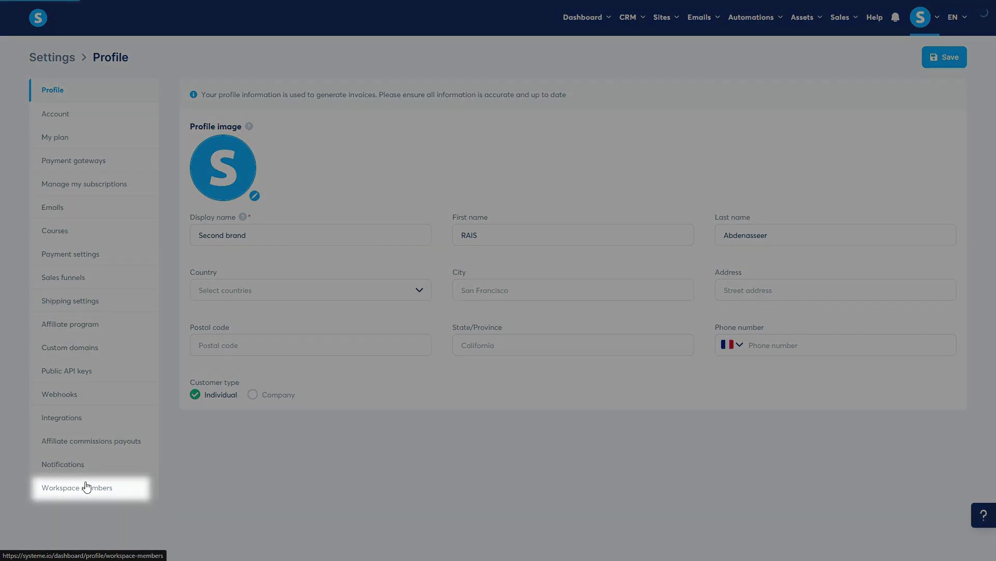
pyautogui.click(85, 485)
pyautogui.click(937, 101)
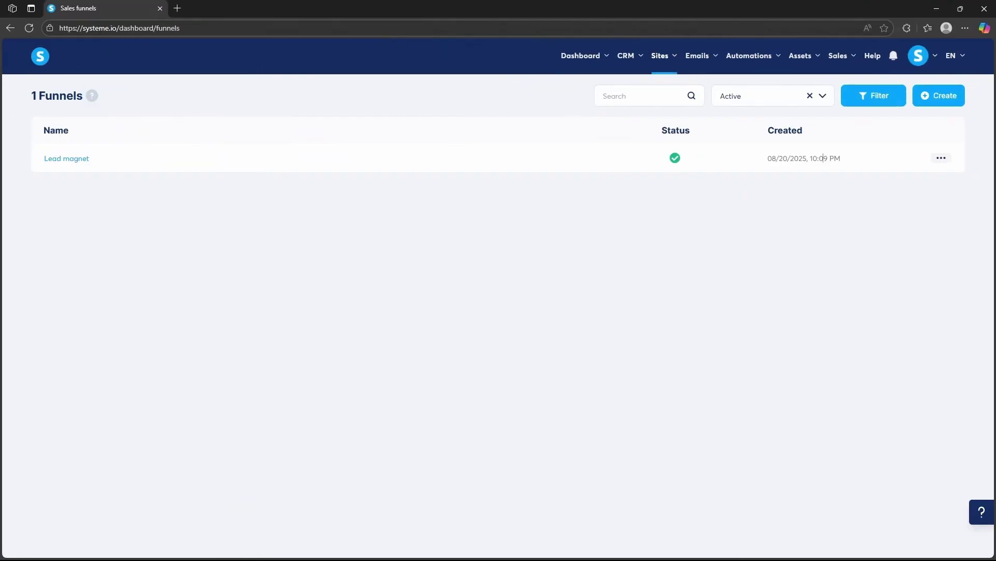
# Copy the Lead magnet funnel's share link and load it in Second brand to import it
pyautogui.click(941, 159)
pyautogui.click(907, 202)
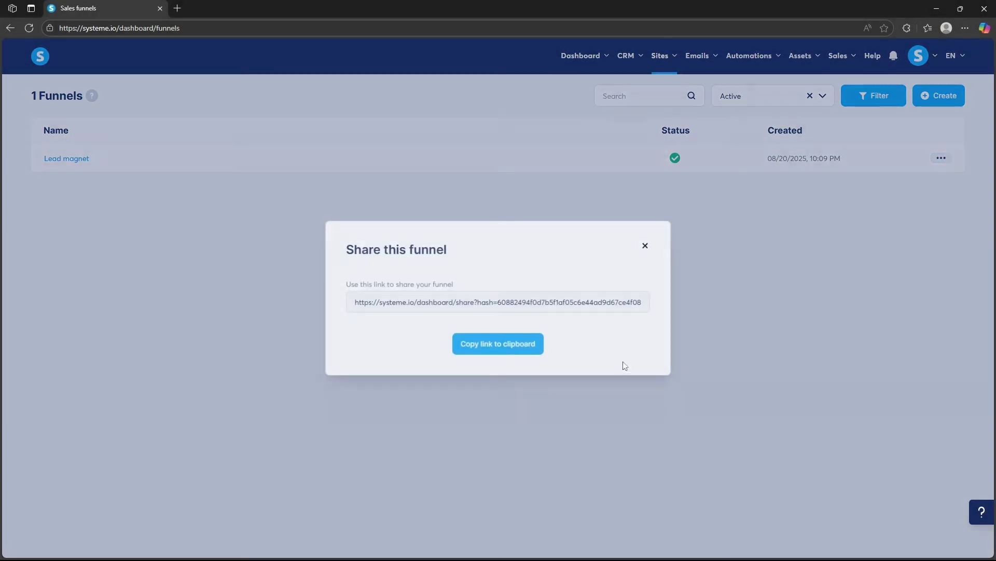
pyautogui.click(504, 345)
pyautogui.click(918, 57)
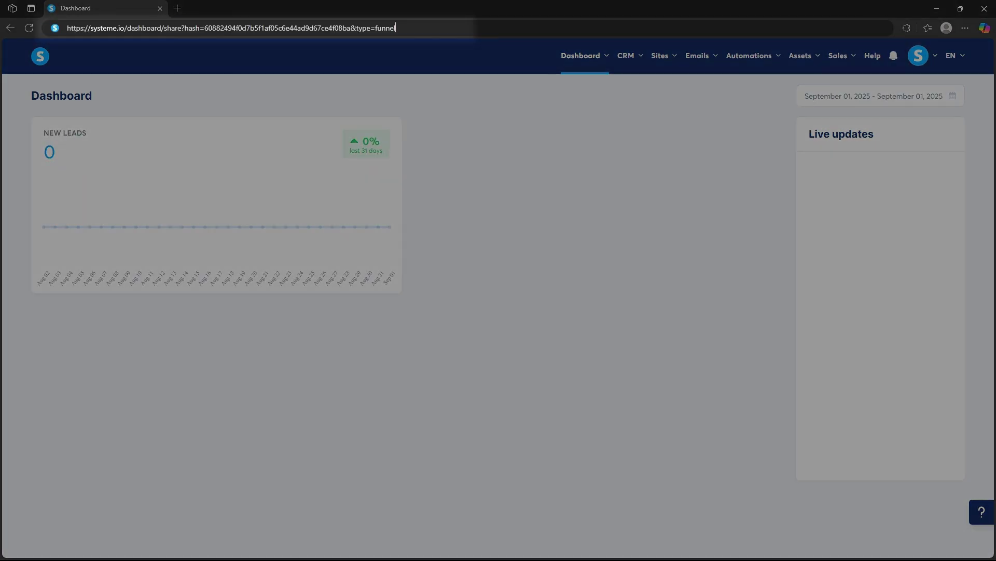
pyautogui.press('Return')
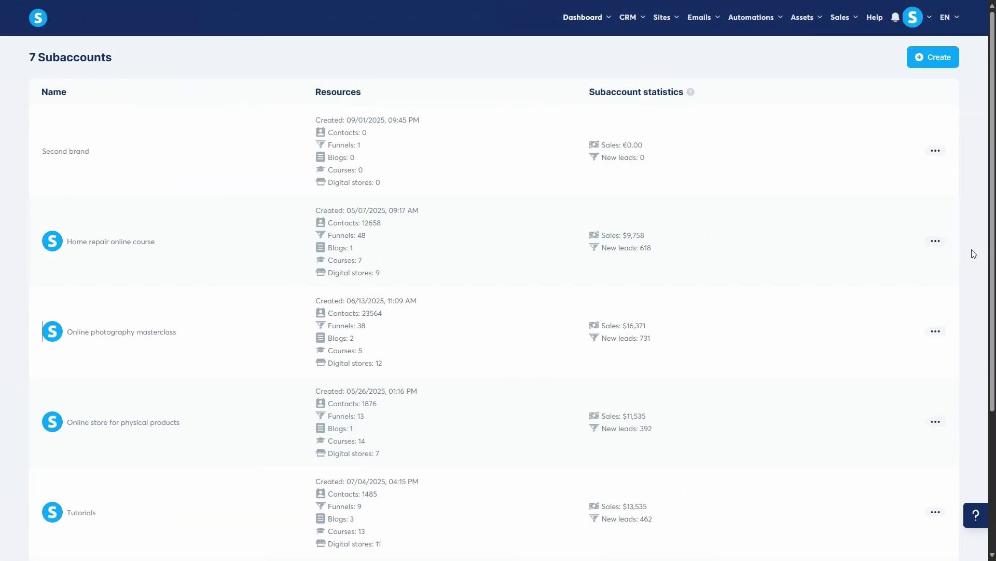
pyautogui.click(935, 151)
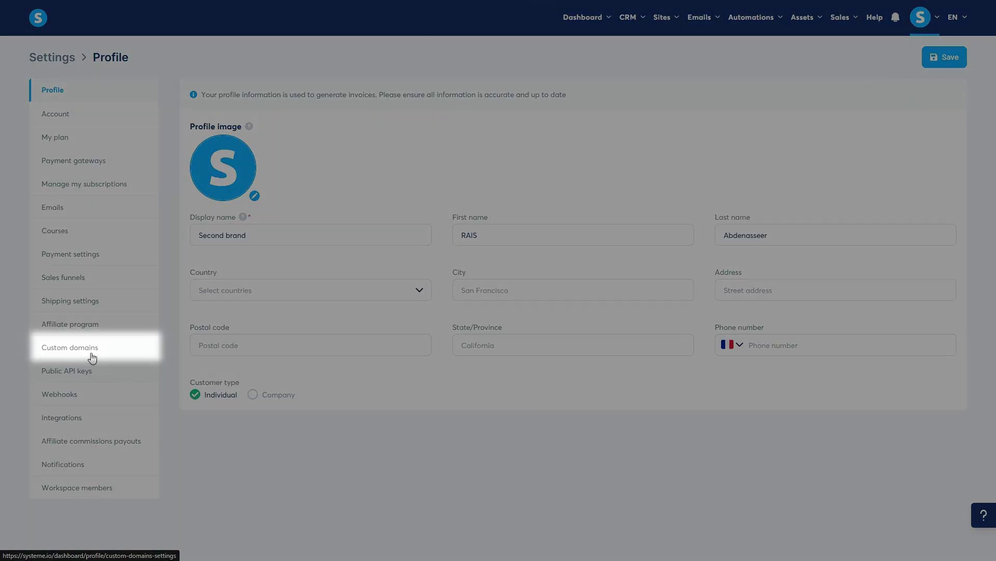
pyautogui.click(92, 358)
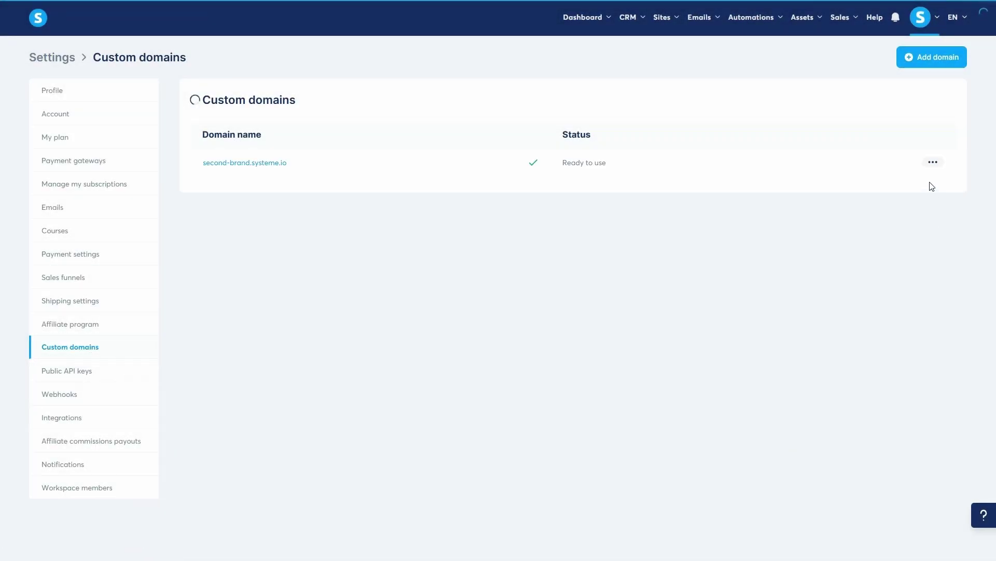
pyautogui.click(933, 162)
pyautogui.click(875, 167)
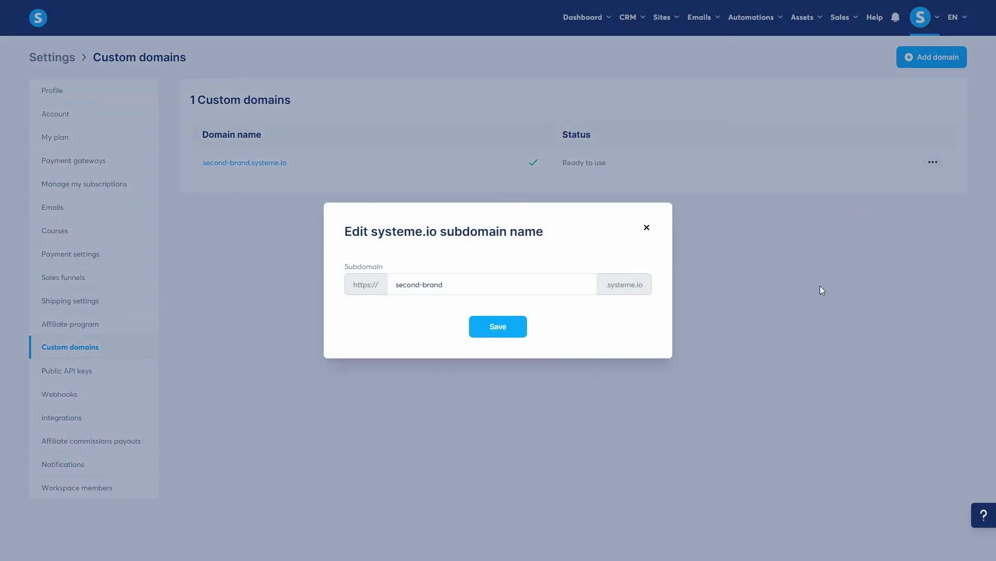